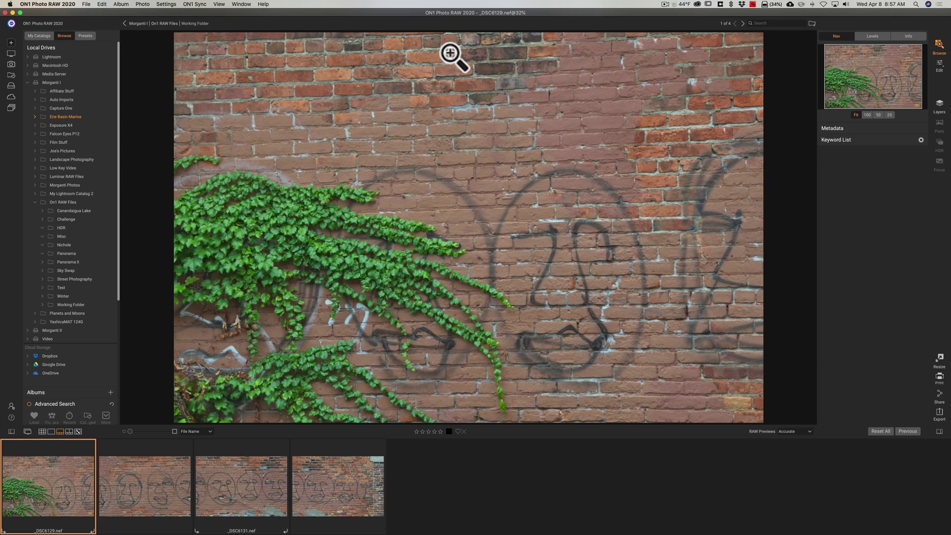
key(Right)
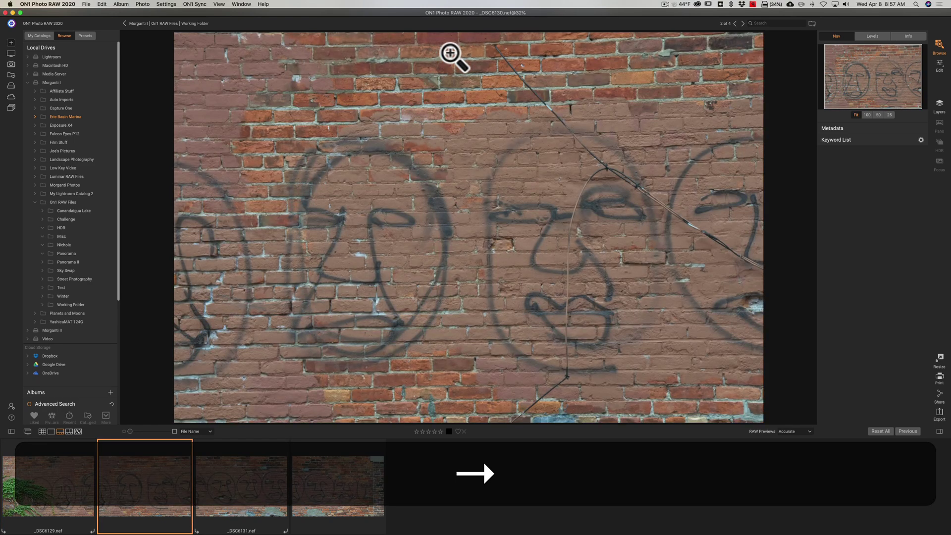
key(Right)
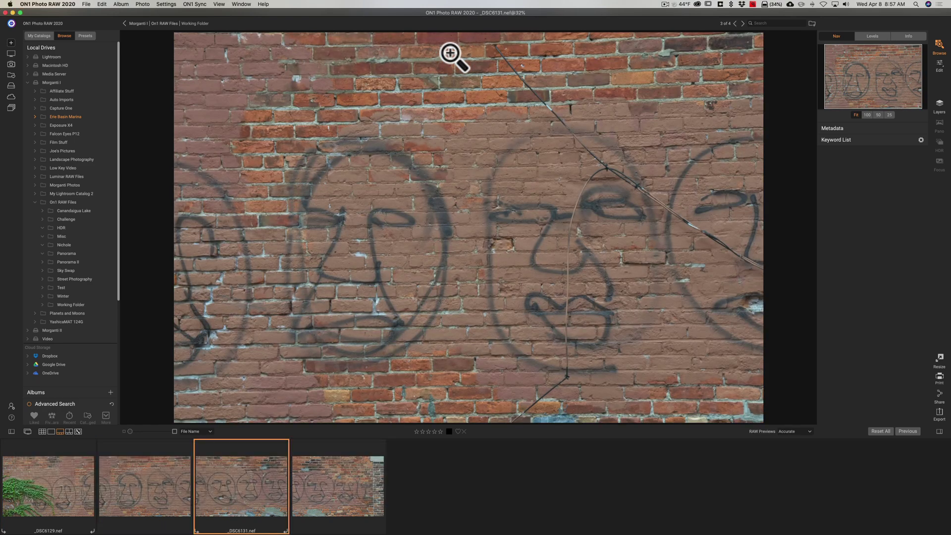
key(Right)
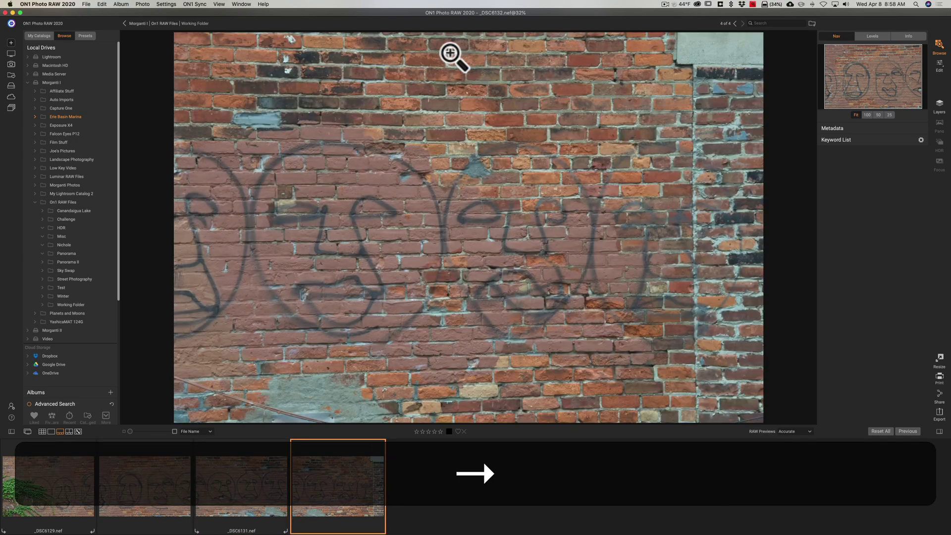
key(Left)
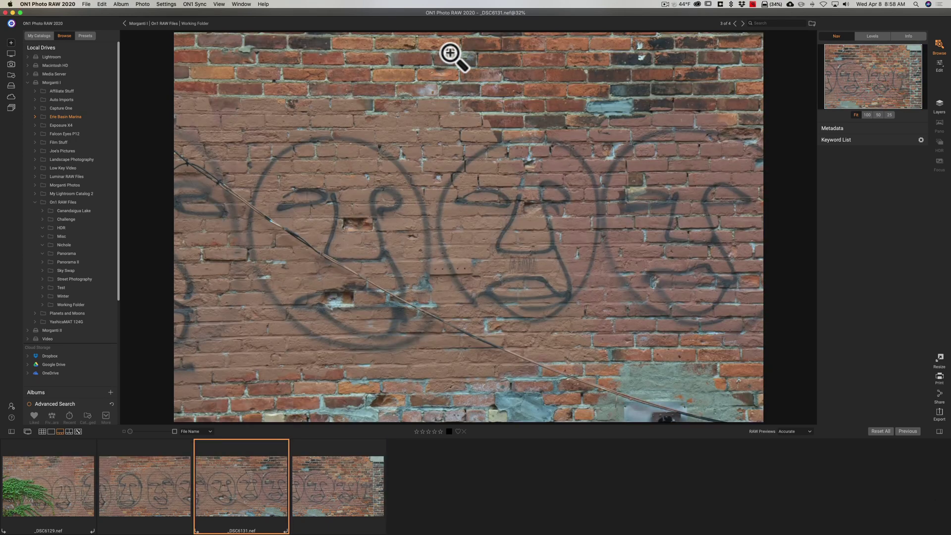
key(Left)
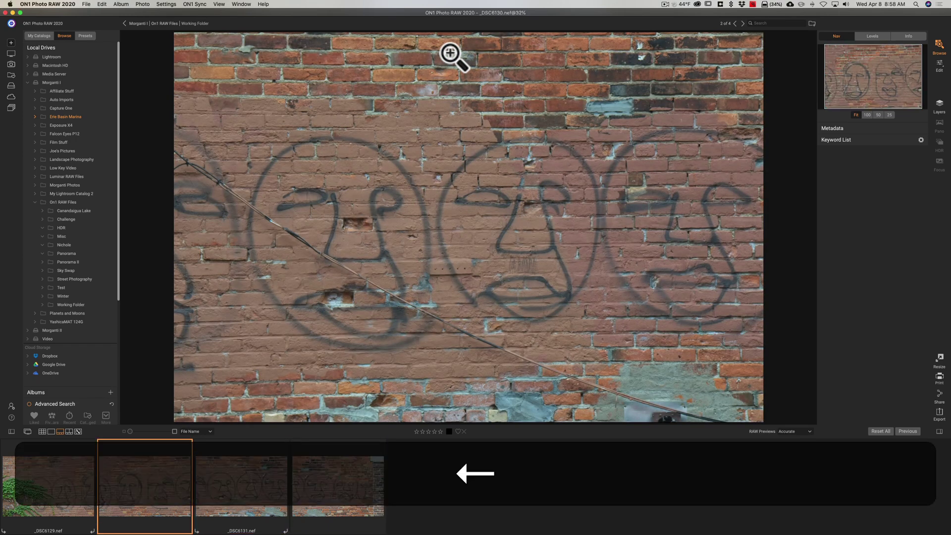
key(Left)
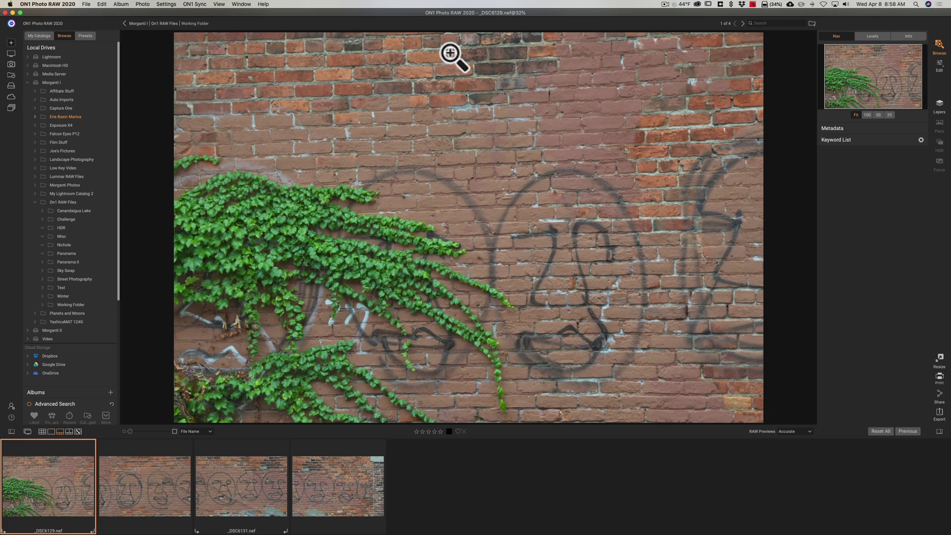
Step: Apply the Camera Vivid camera profile to the ivy wall photo in Edit
click(942, 64)
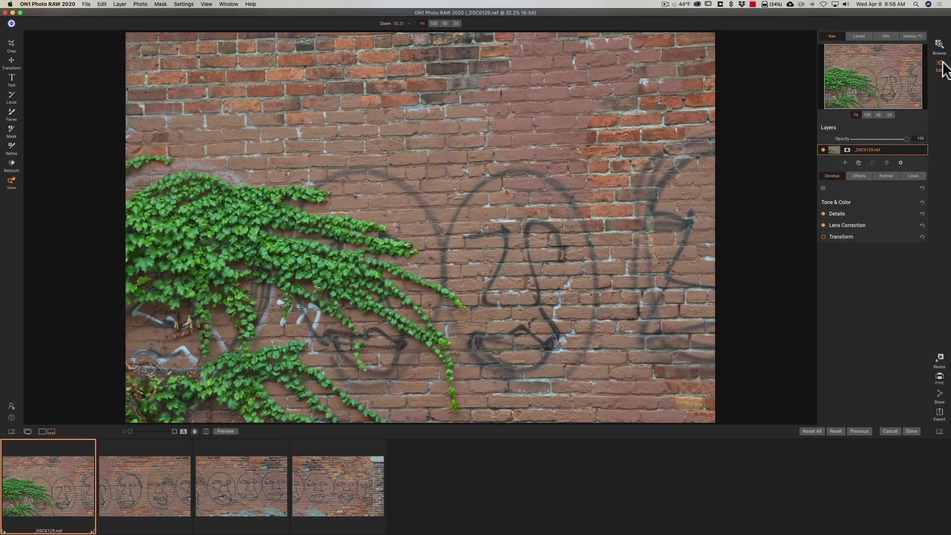
click(857, 200)
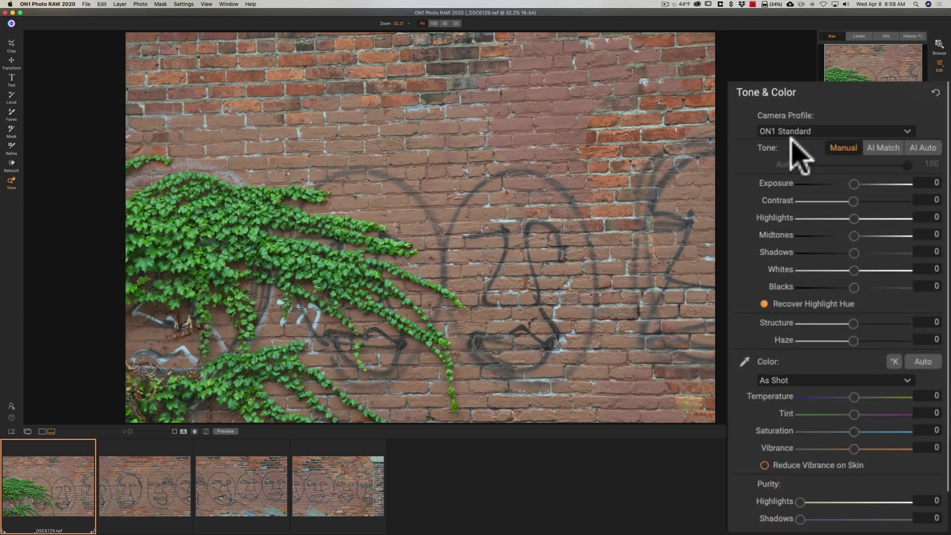
click(792, 128)
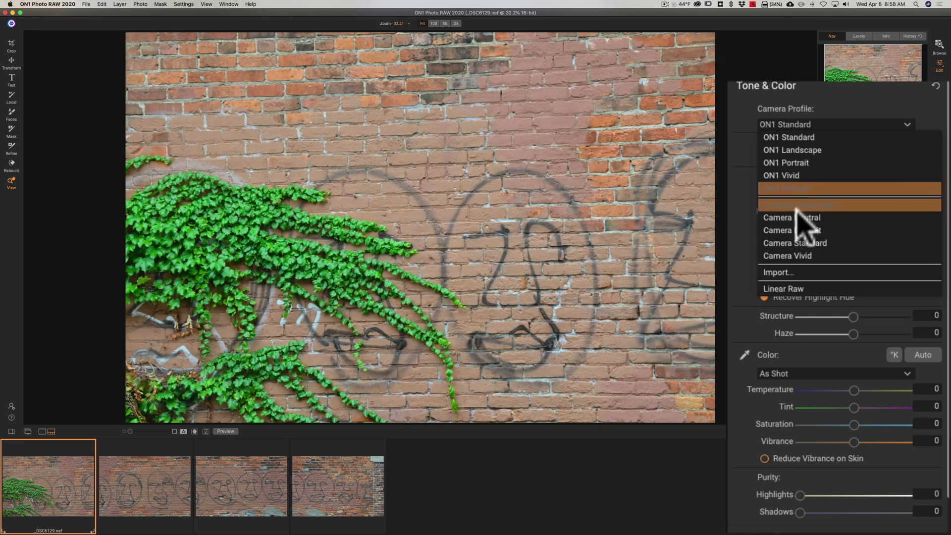
click(797, 255)
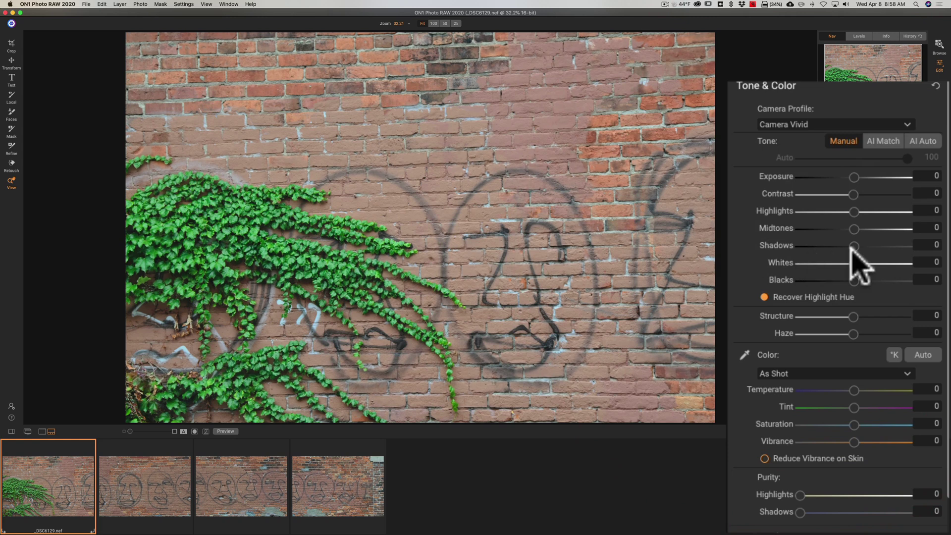
Step: Set Structure to 25 and Haze to -3
scroll(853, 258, down, 1)
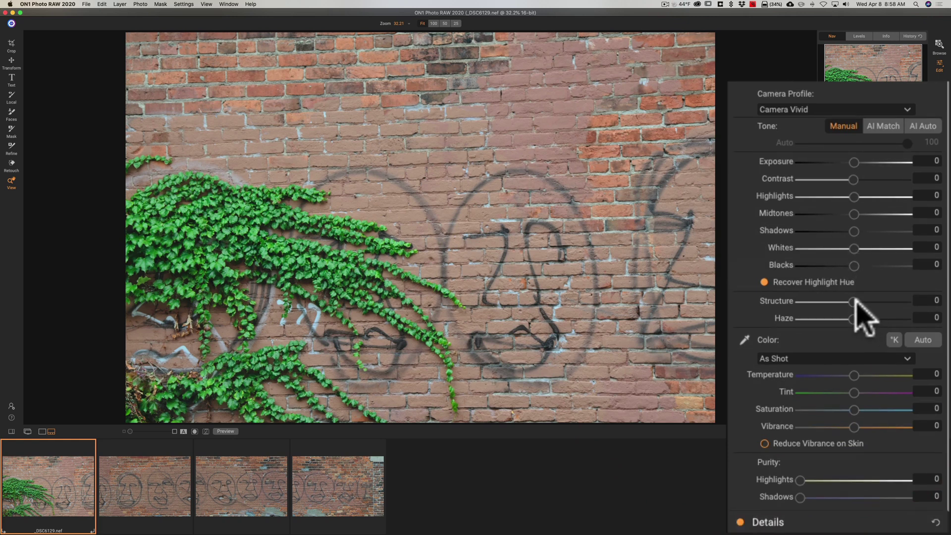
mouse_move(855, 301)
mouse_down()
mouse_move(866, 301)
mouse_move(849, 315)
mouse_up()
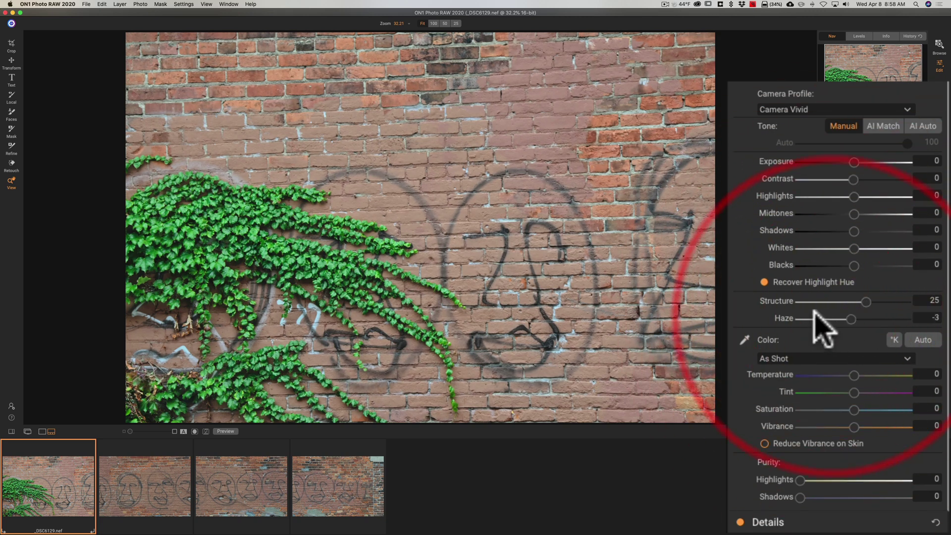
scroll(822, 322, down, 2)
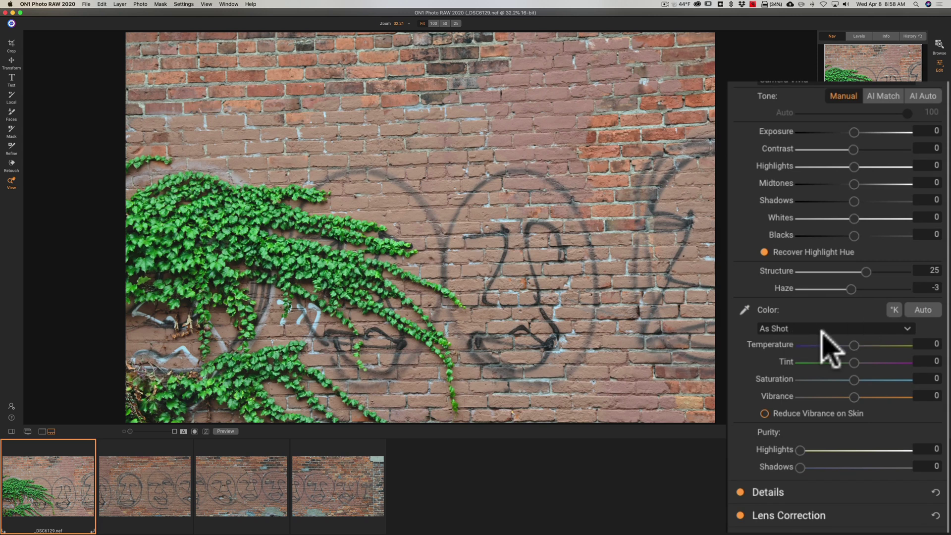
Step: Set white balance to Auto and raise Saturation to 10
click(823, 329)
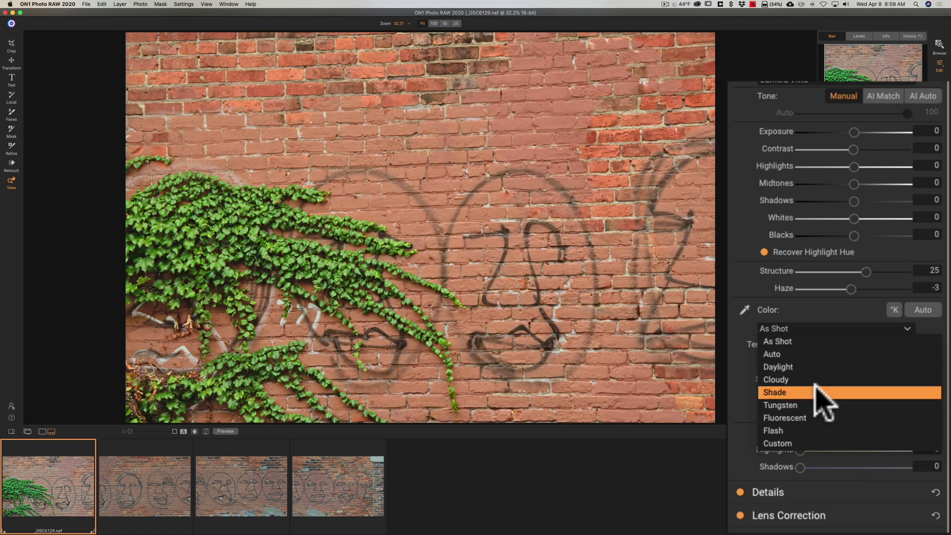
click(811, 354)
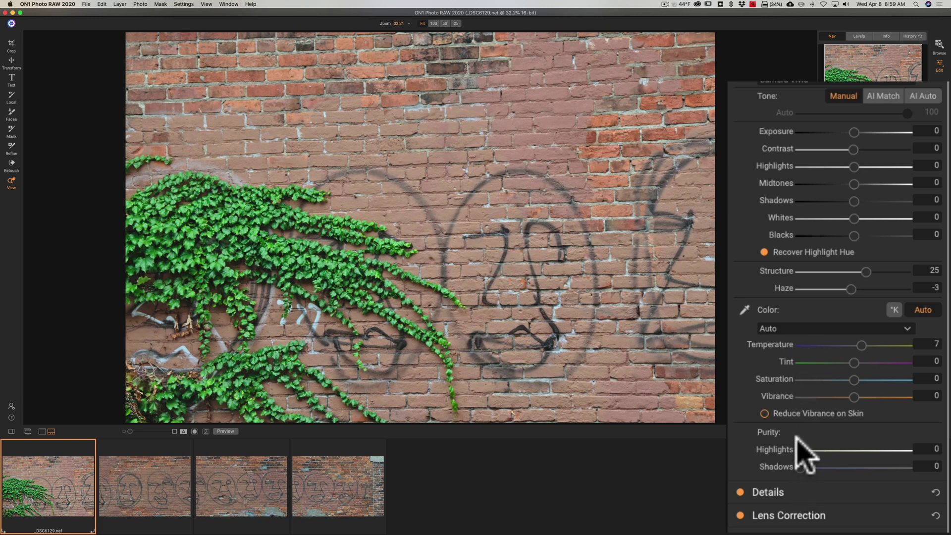
scroll(801, 426, down, 1)
drag(852, 372, 858, 372)
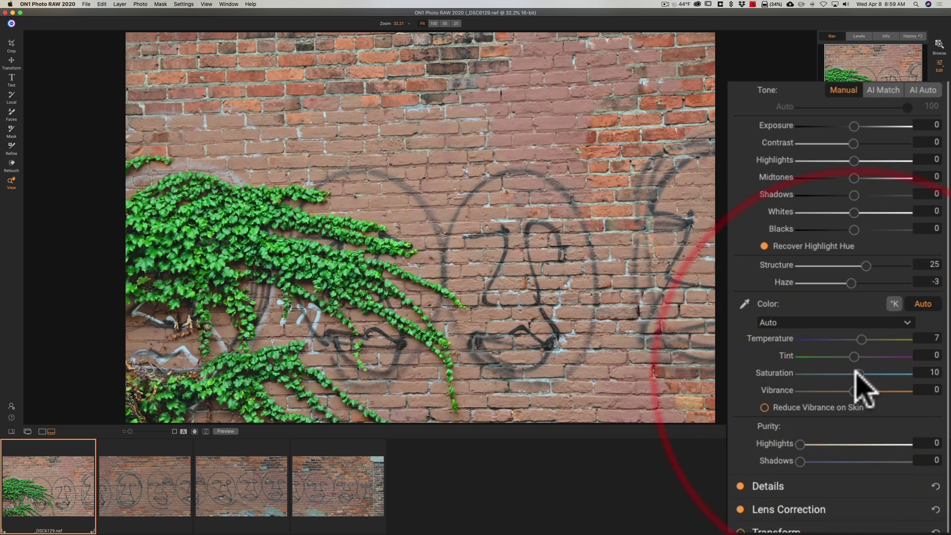
Step: Switch off the Details adjustments and check the Lens Correction settings
click(822, 486)
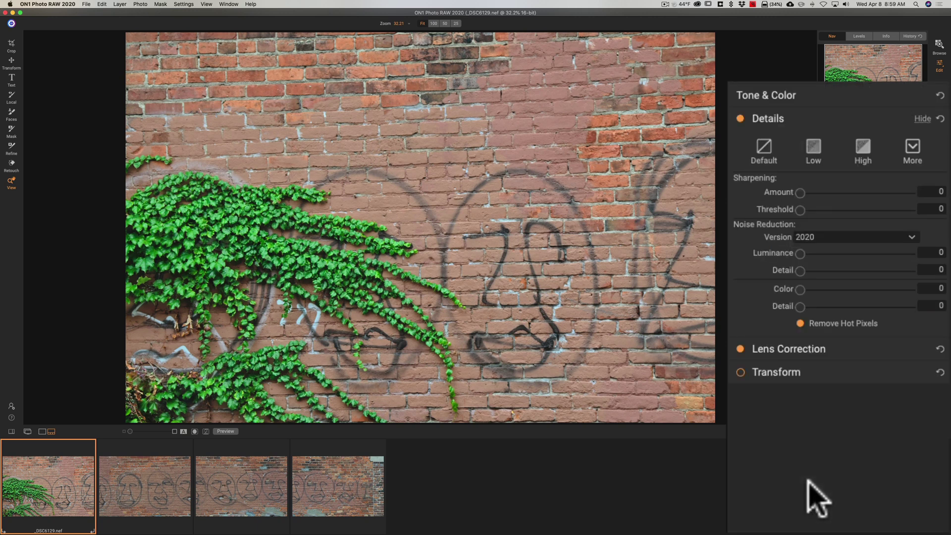
click(740, 118)
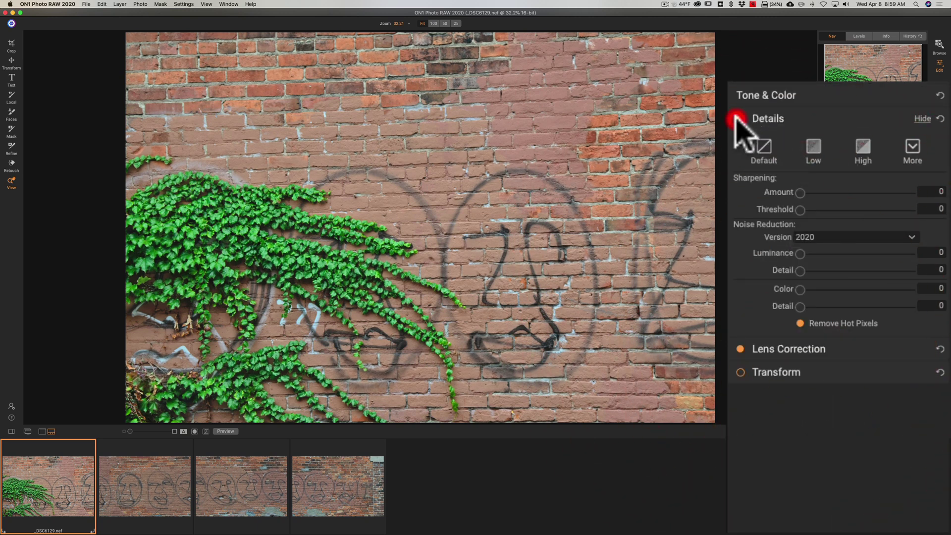
click(821, 117)
click(831, 140)
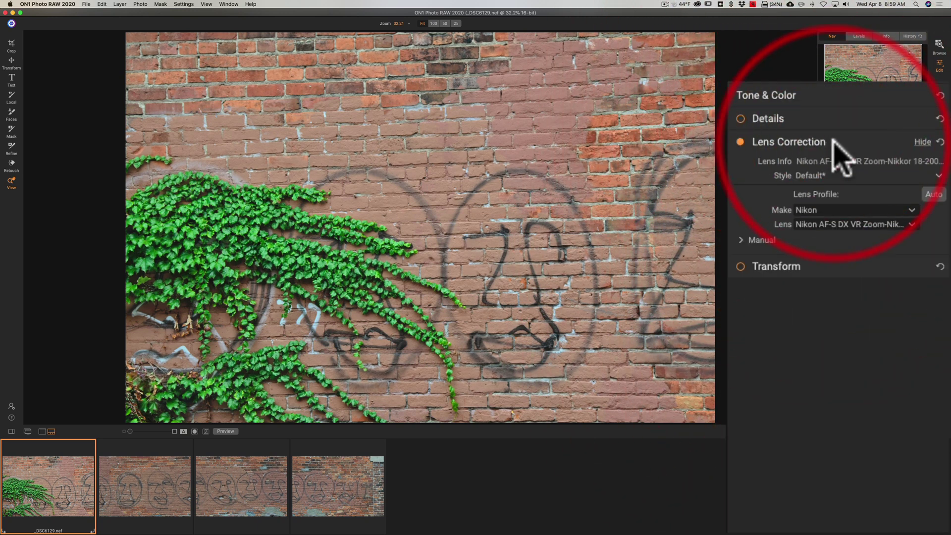
Step: Change the white balance preset to Daylight
click(833, 95)
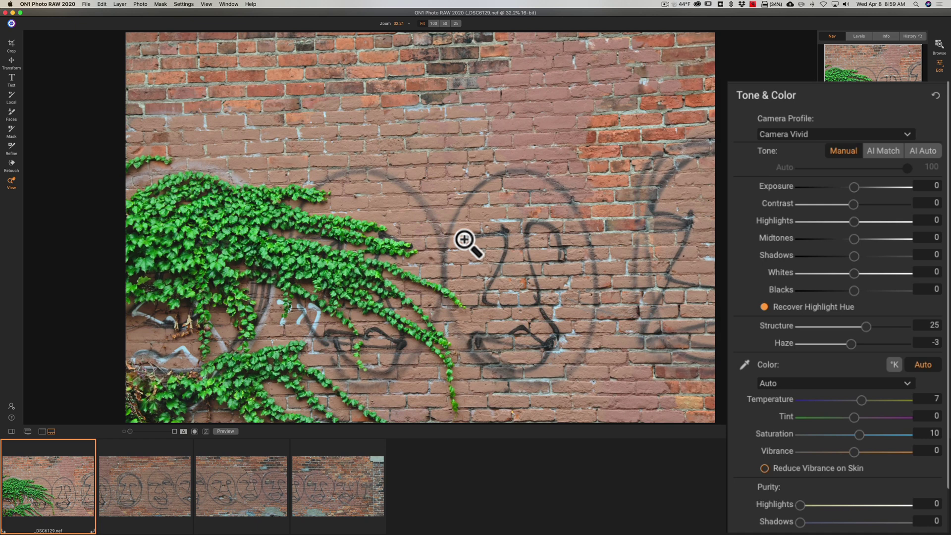
click(781, 383)
click(783, 422)
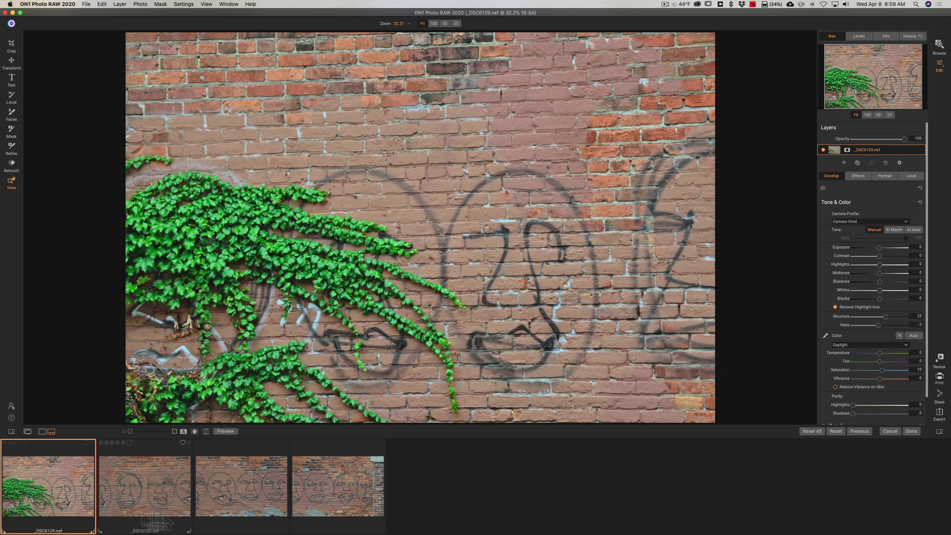
Step: Sync the ivy photo's develop settings to all four wall photos, then return to Browse
key(shift)
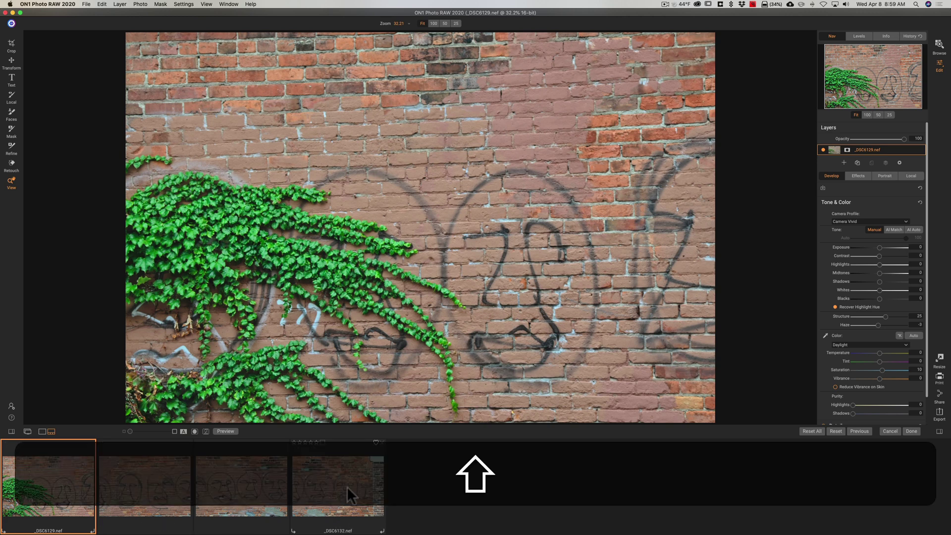
shift+click(347, 487)
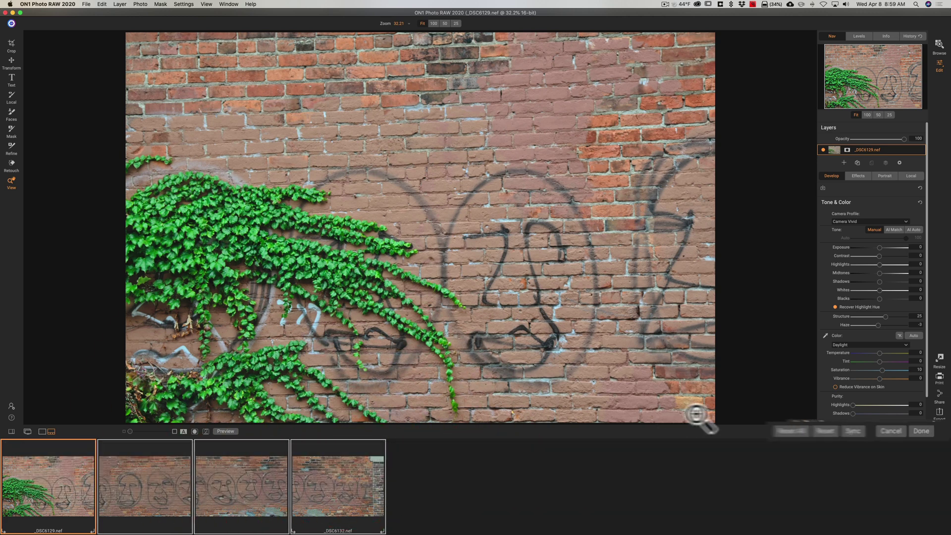
click(853, 431)
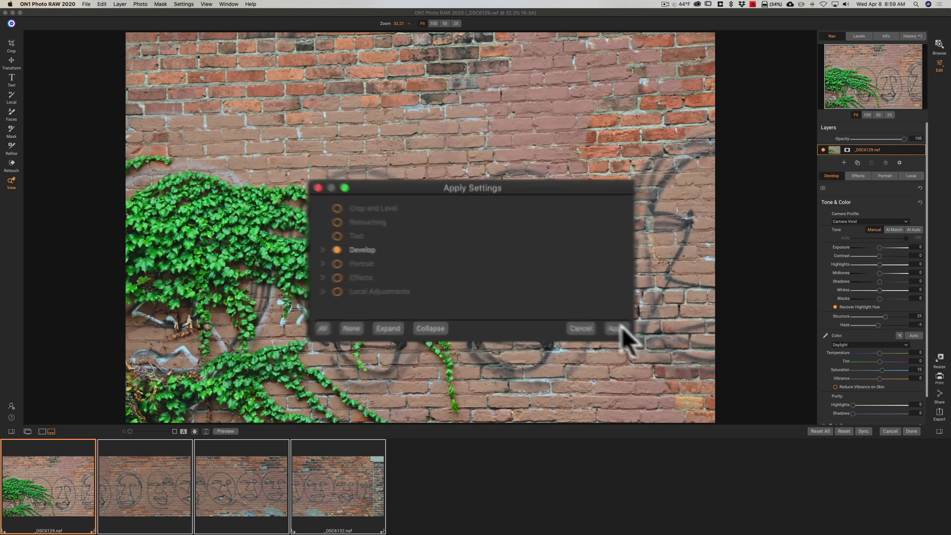
click(553, 298)
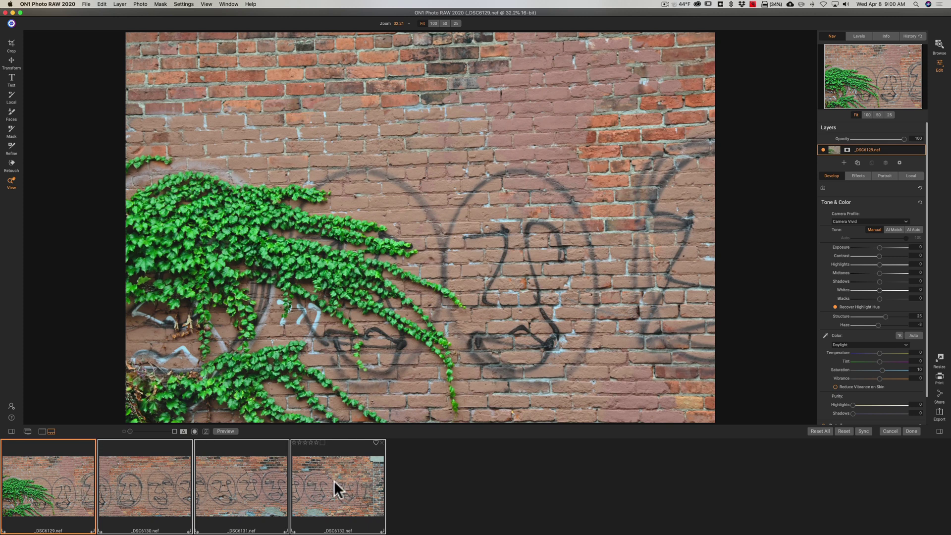
click(937, 44)
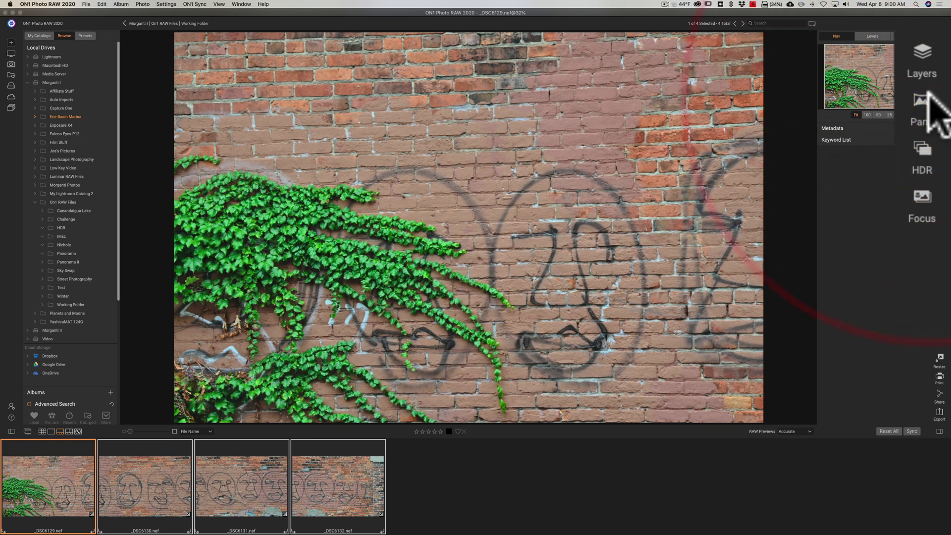
Step: Merge the four wall photos with the Pano tool and maximize the Create Panorama window
click(943, 125)
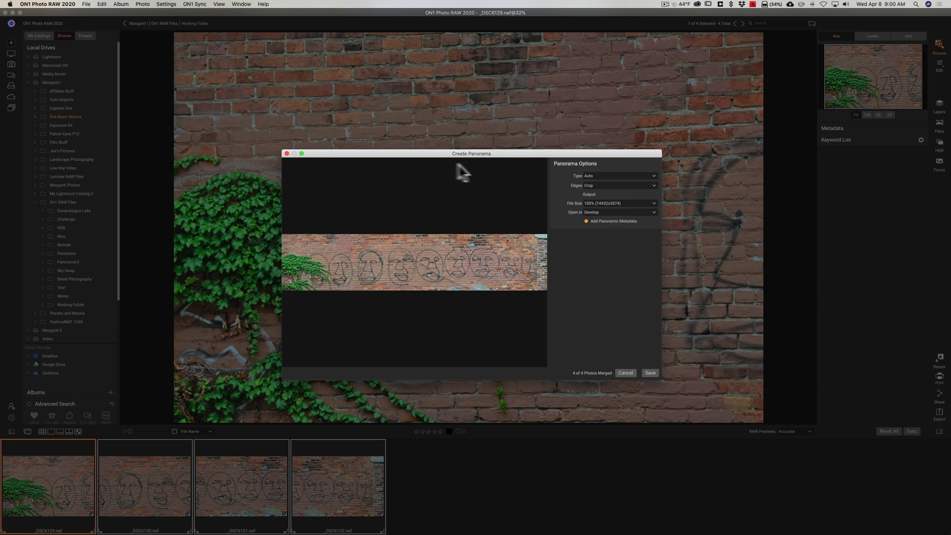
click(301, 154)
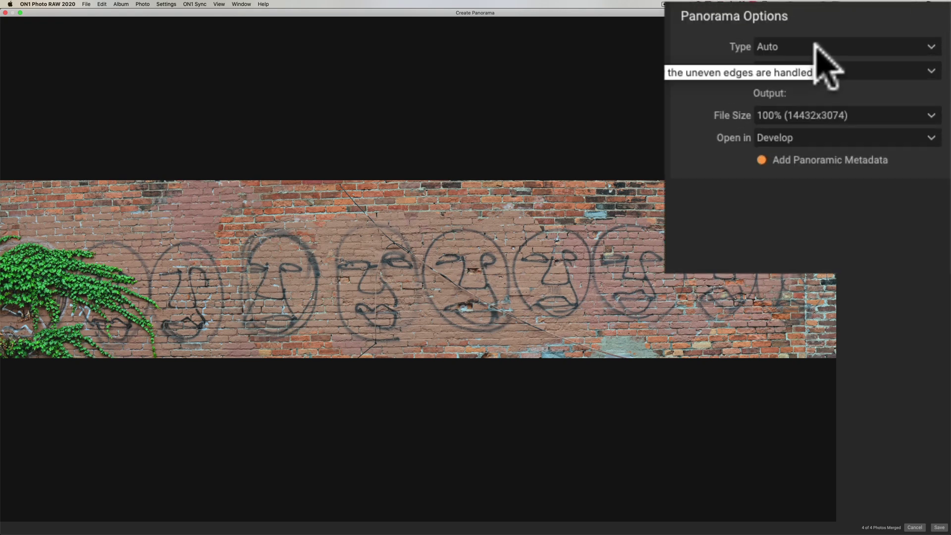
click(815, 46)
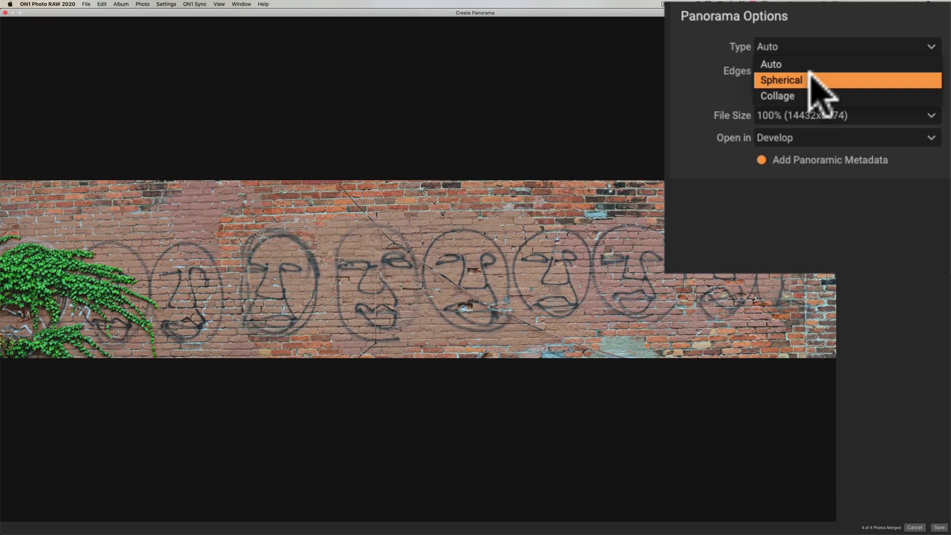
click(811, 80)
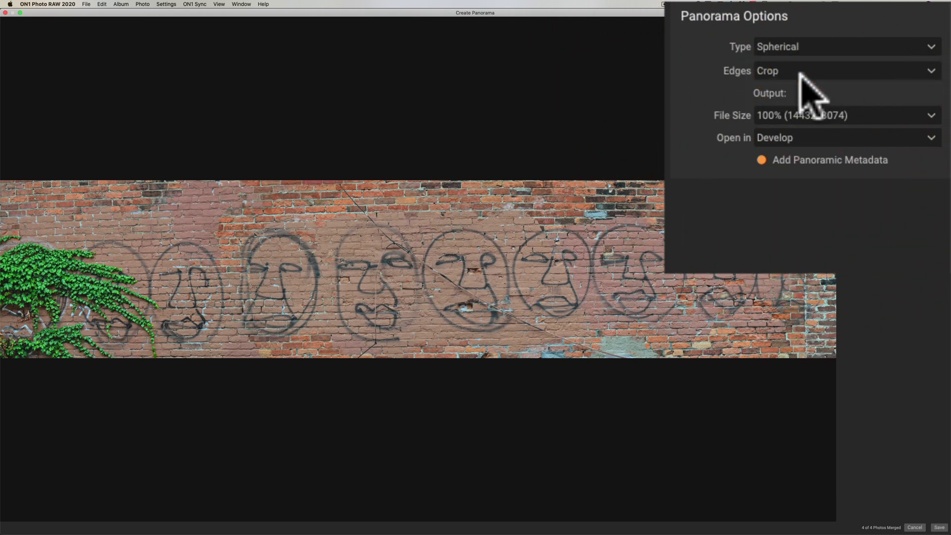
click(815, 45)
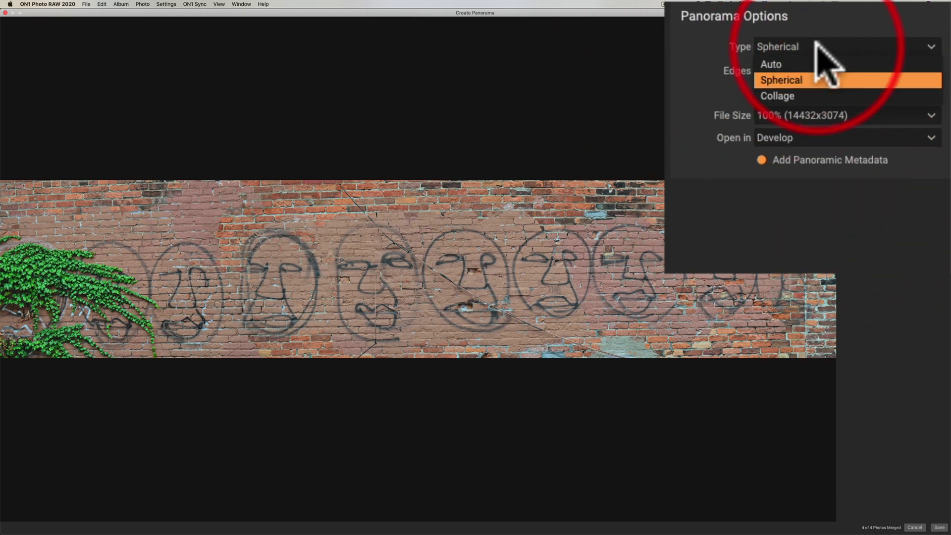
click(793, 95)
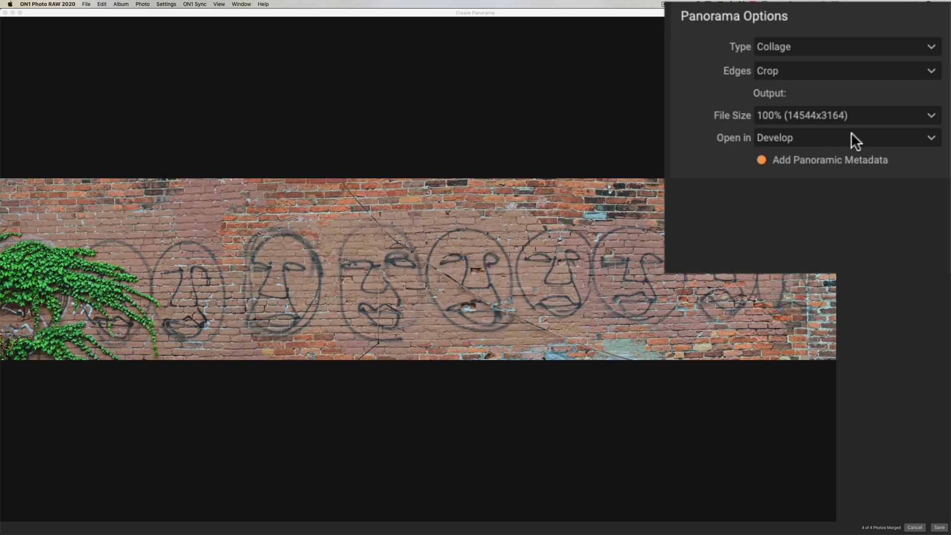
click(847, 48)
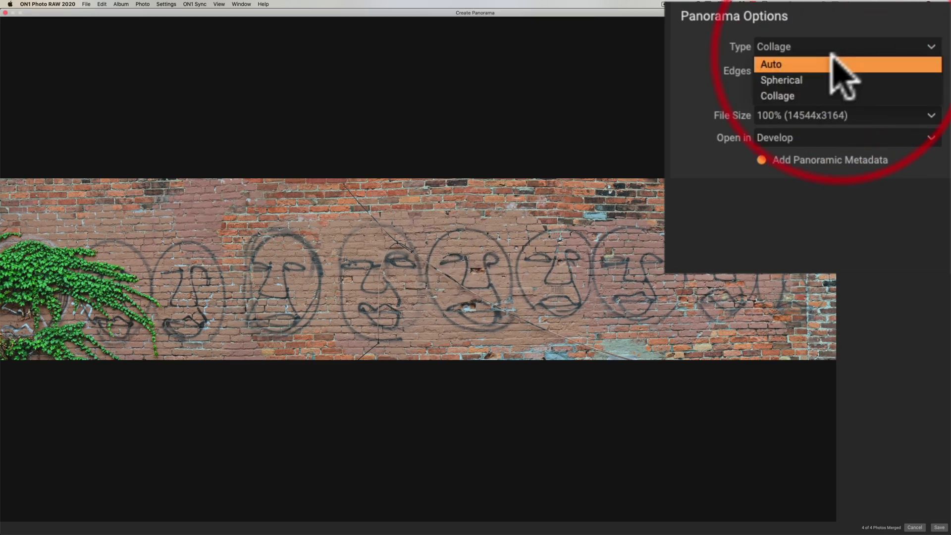
click(815, 64)
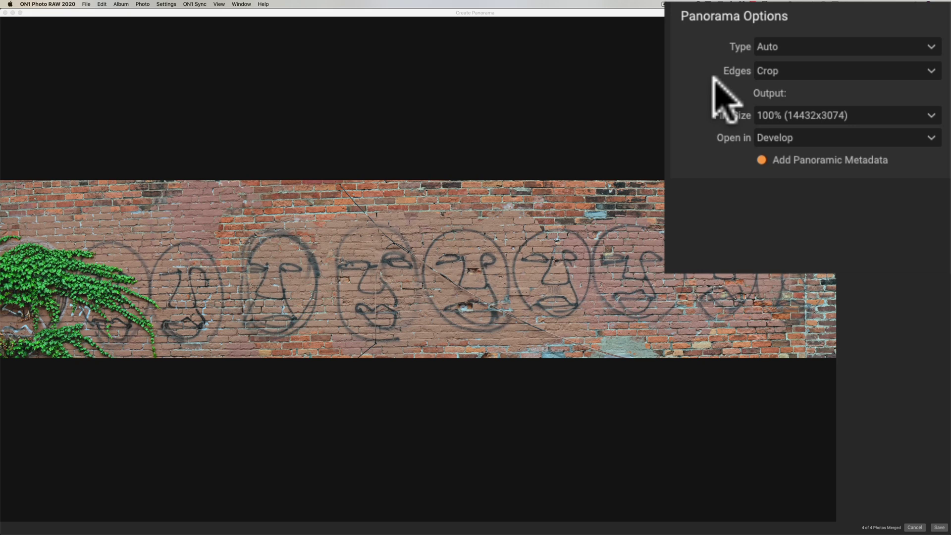
click(808, 70)
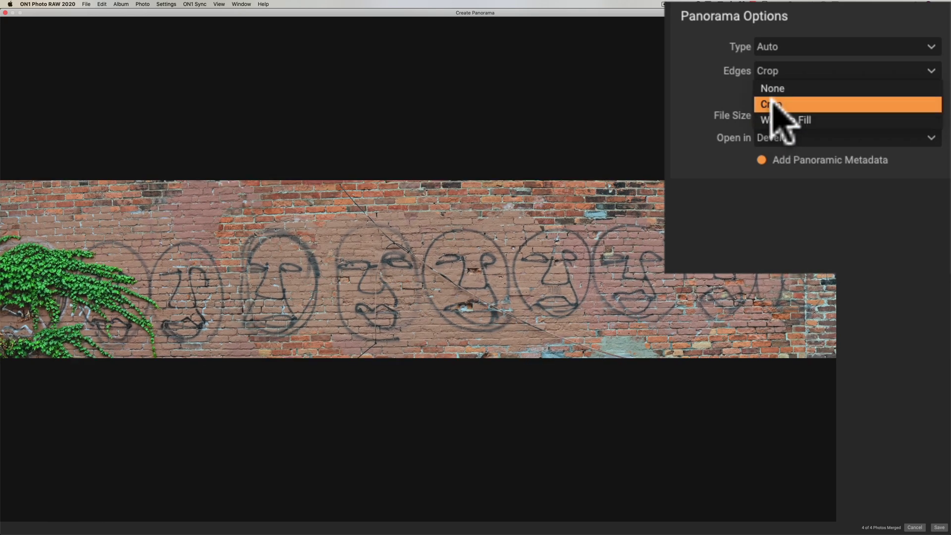
click(775, 105)
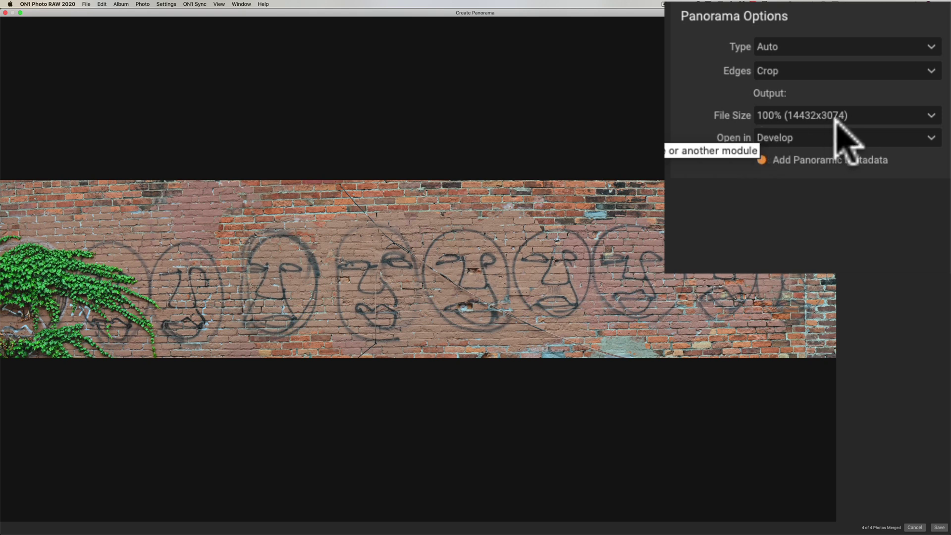
Step: Save the panorama at 100% file size, set to open in Develop
click(853, 116)
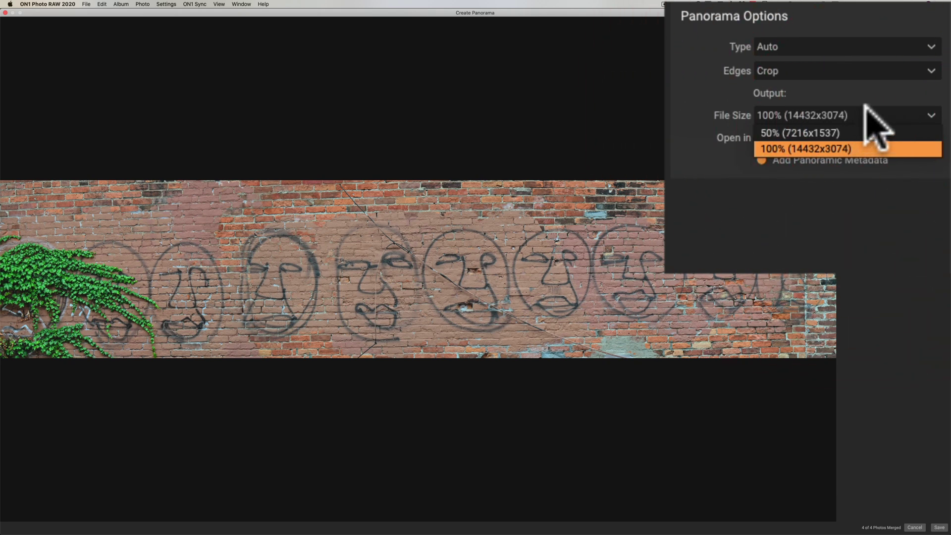
click(693, 102)
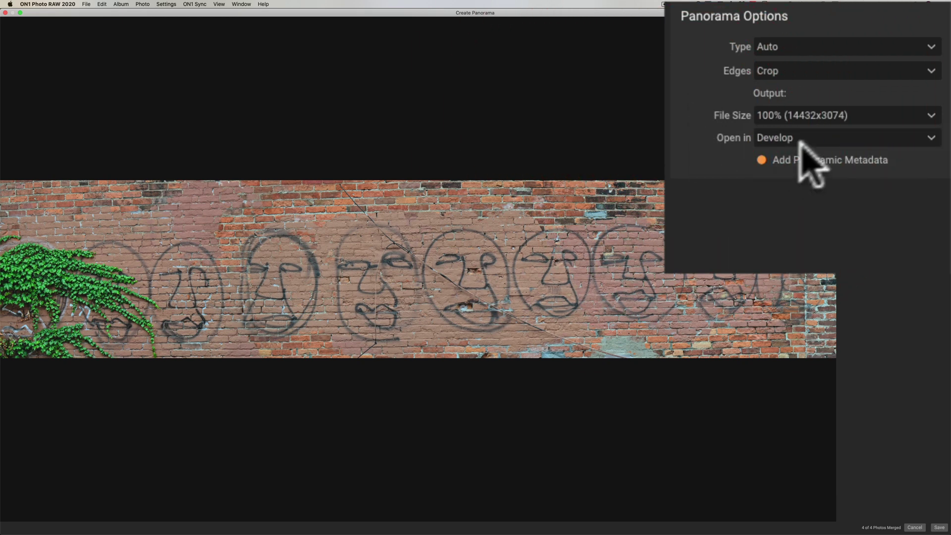
click(815, 136)
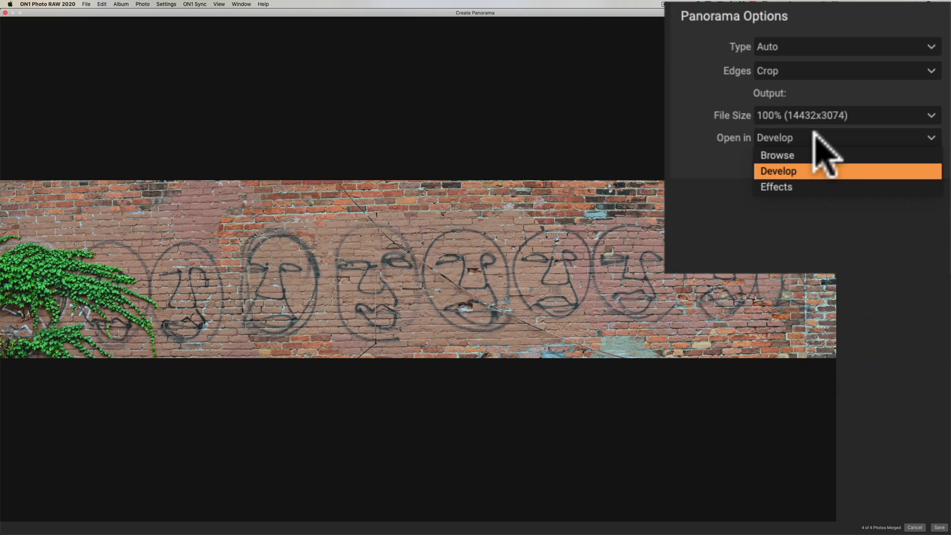
click(798, 170)
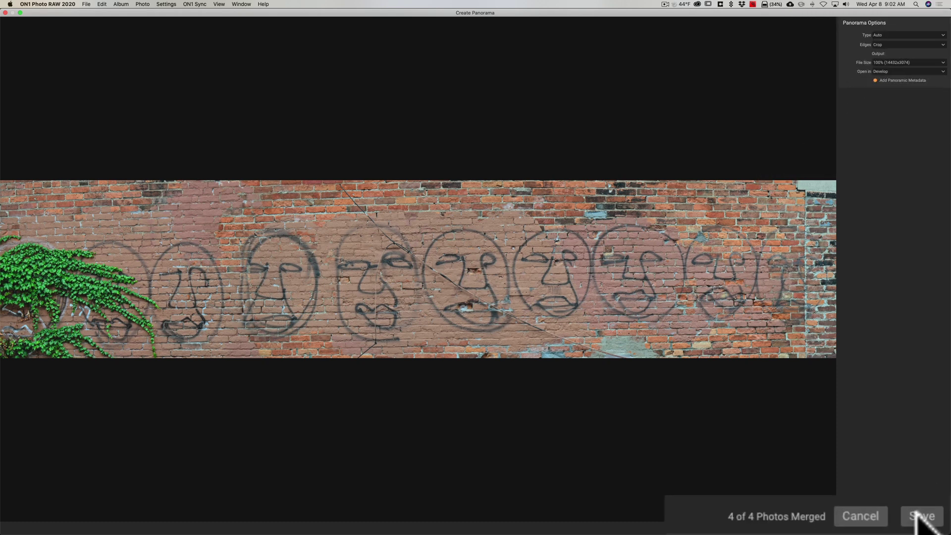
click(917, 515)
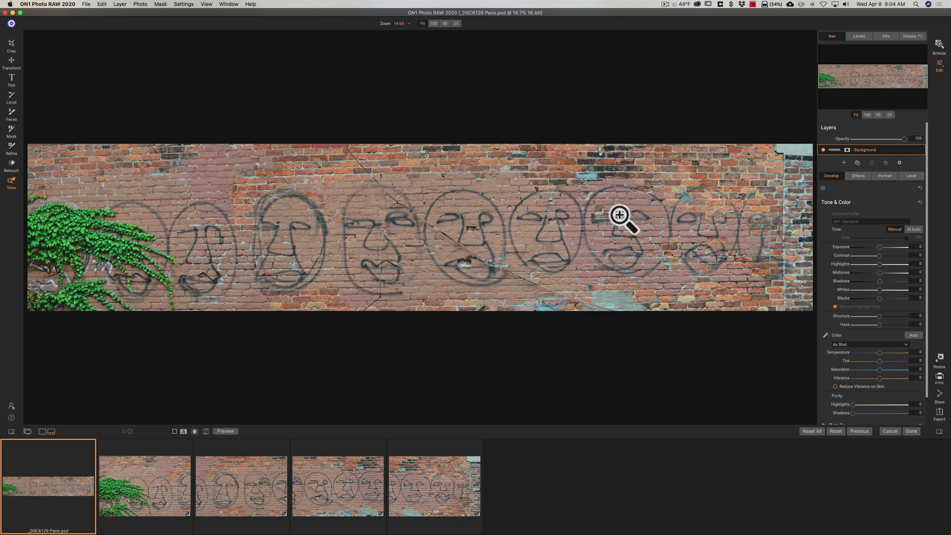
Step: Hide the filmstrip and keep the panorama's As Shot white balance
key(e)
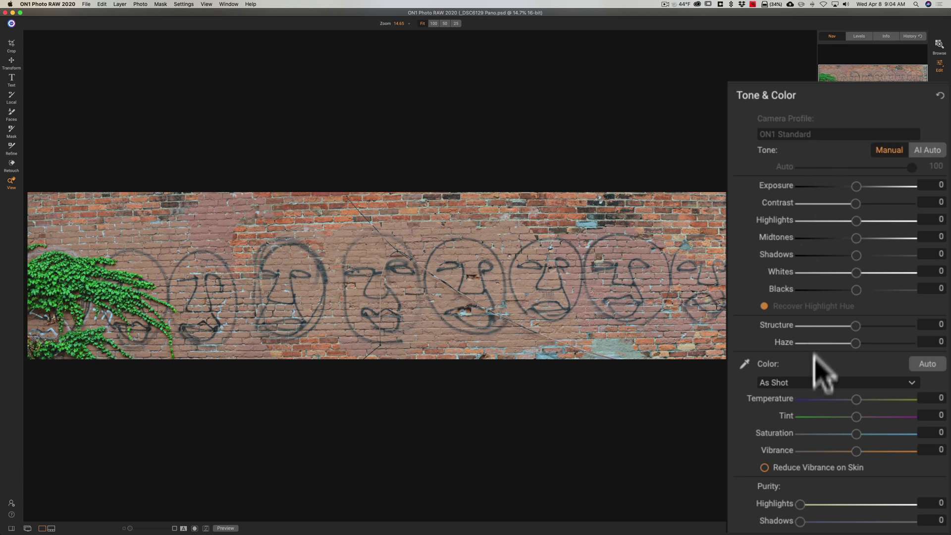
click(828, 382)
click(830, 380)
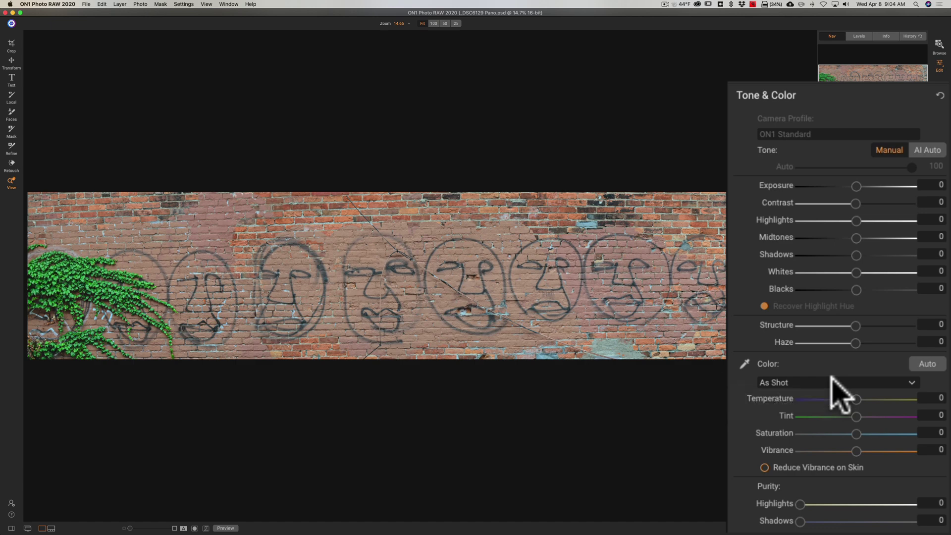
Step: Add a Dynamic Contrast filter to the panorama at 79% opacity
click(855, 175)
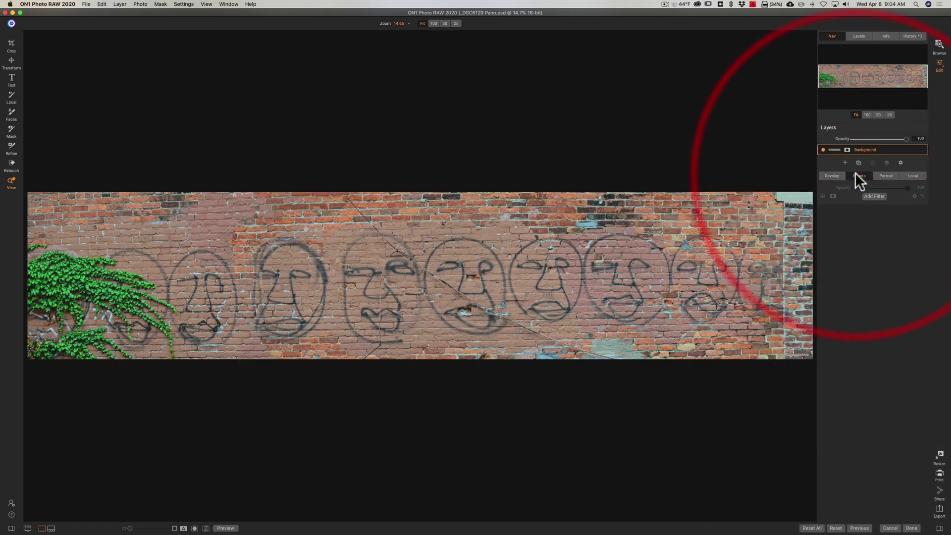
click(875, 195)
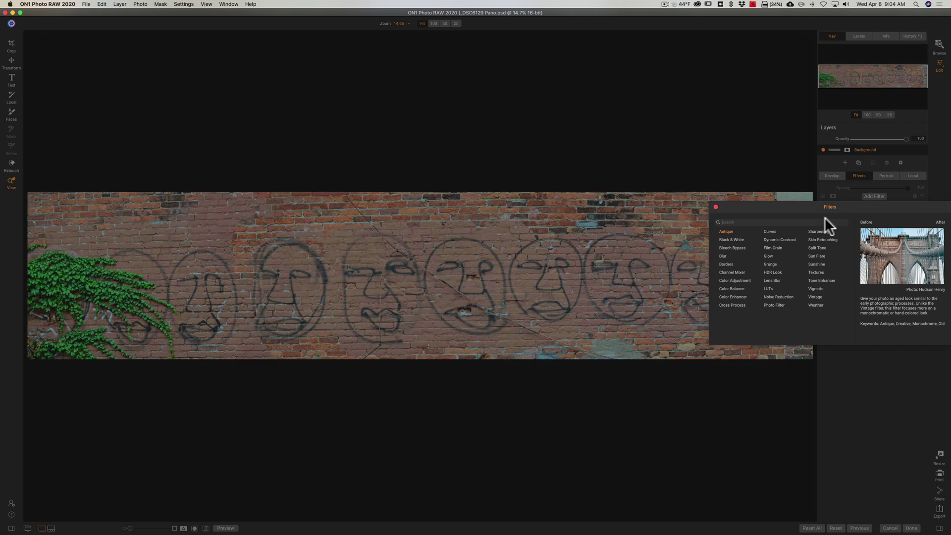
click(787, 238)
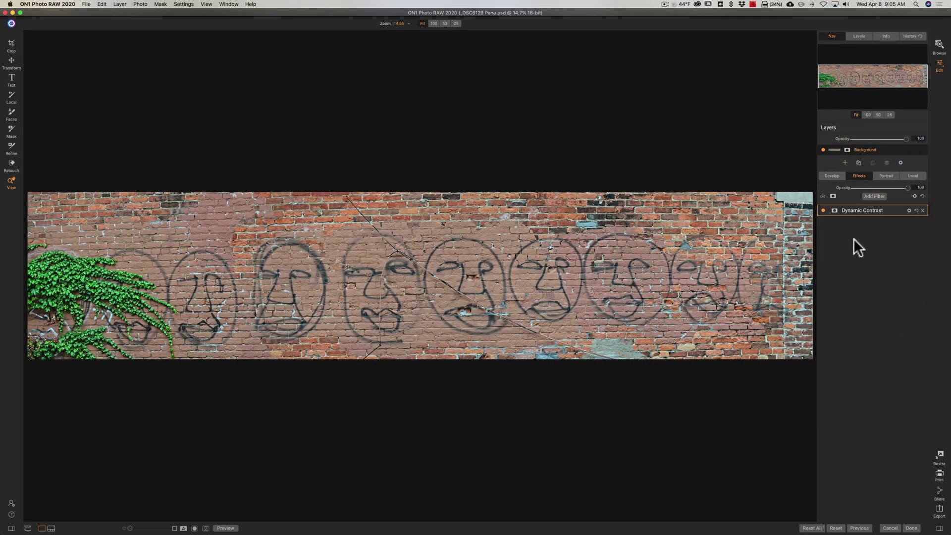
click(865, 209)
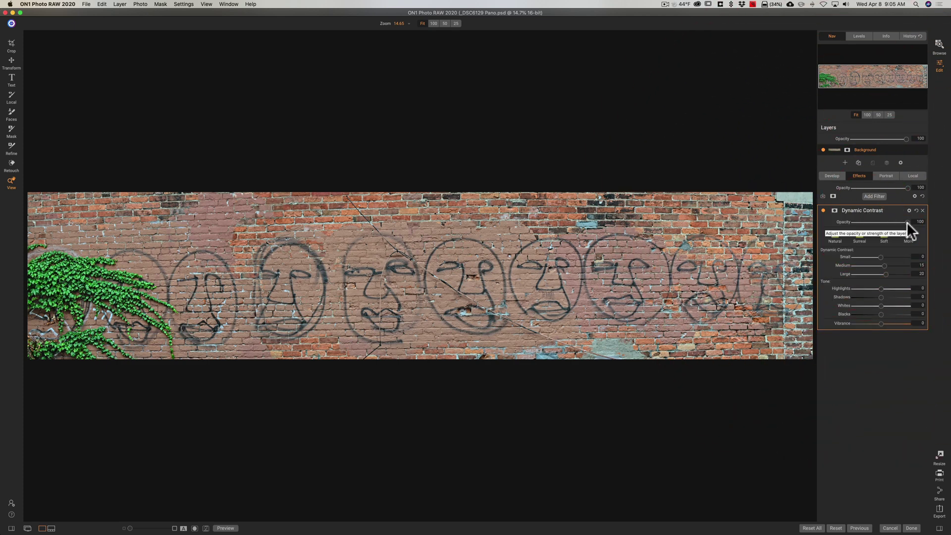
drag(906, 222, 887, 222)
Step: Add a Vignette filter using the Subtle preset
click(873, 196)
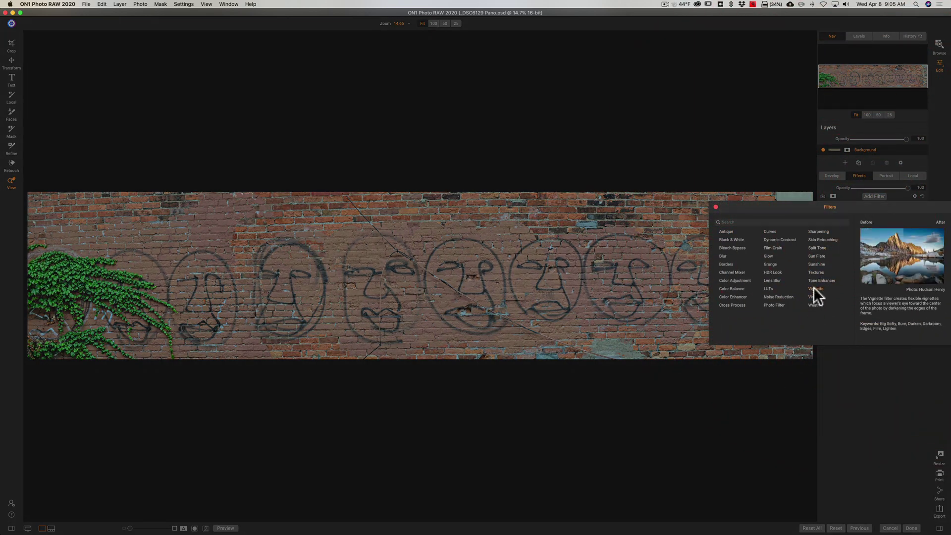
click(815, 289)
click(873, 207)
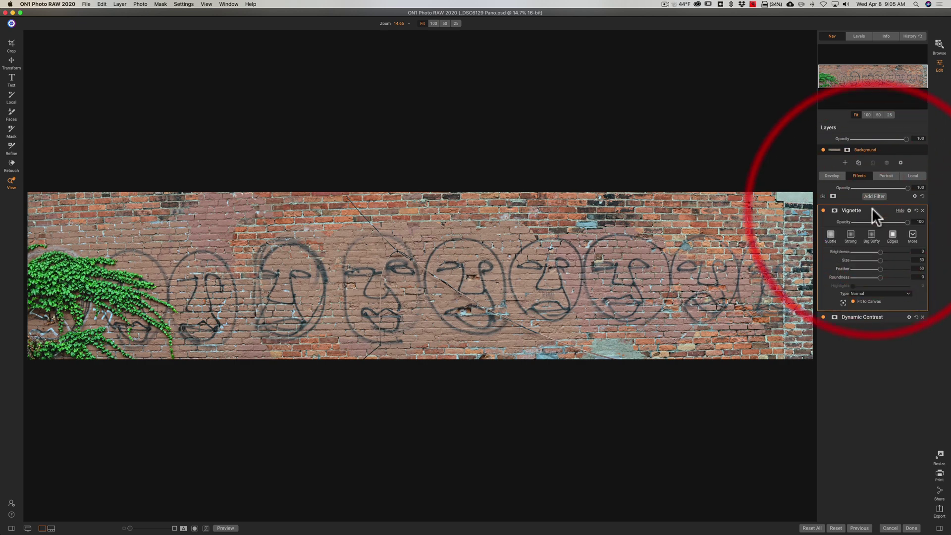
click(831, 234)
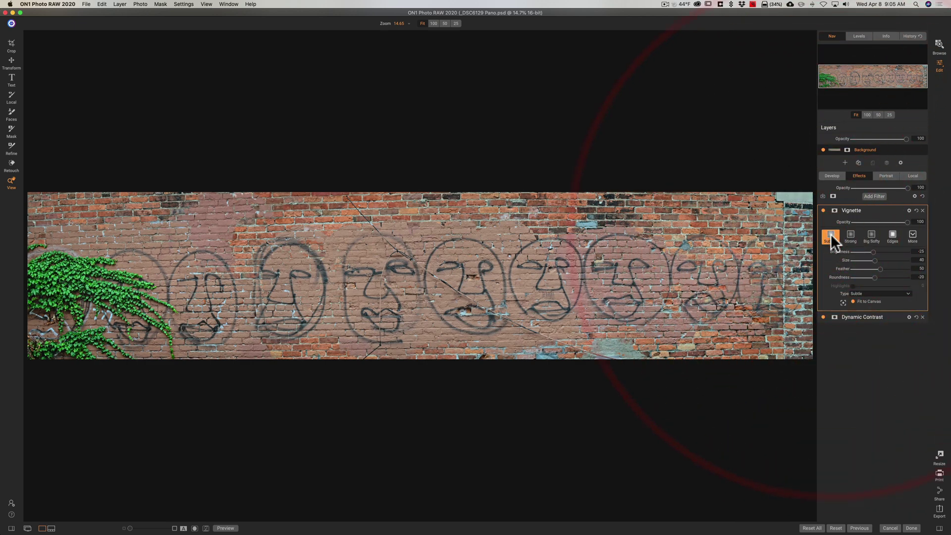